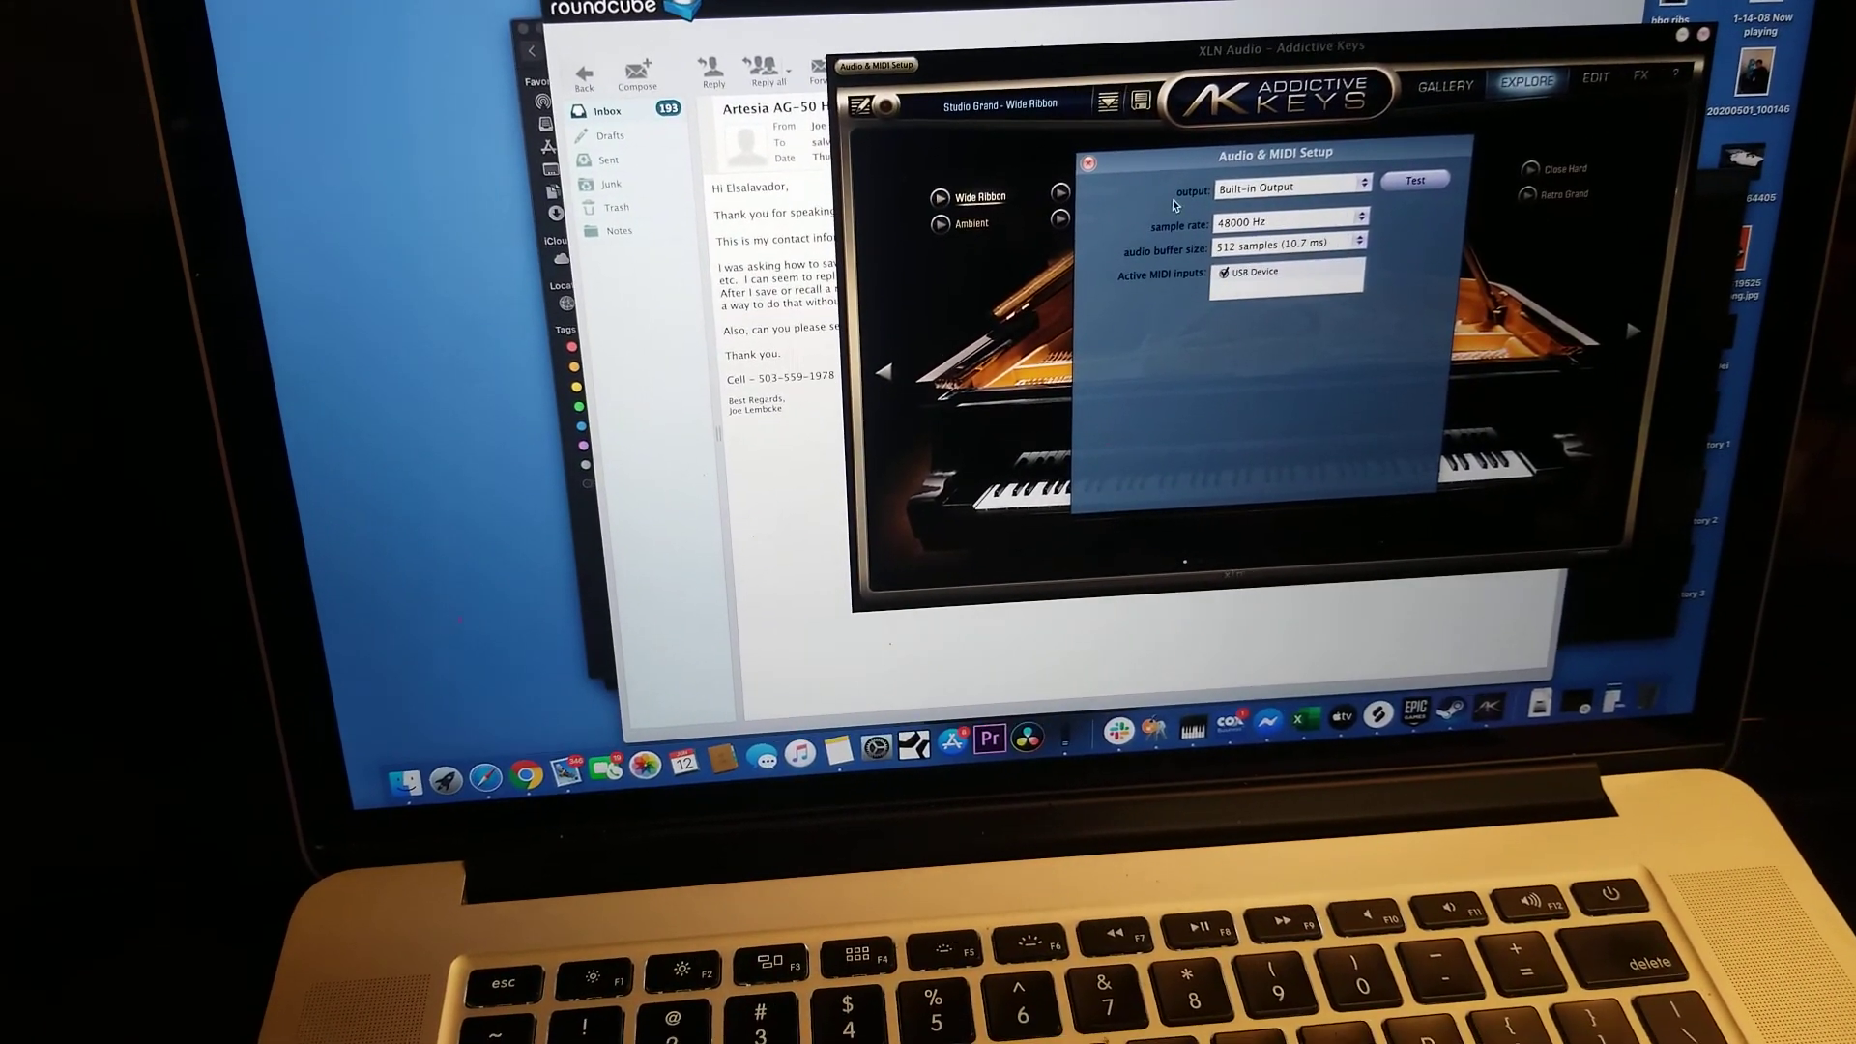
Step: Close Audio & MIDI Setup and raise the laptop's volume for the Studio Grand Wide Ribbon piano
{"action": "left_click", "coordinate": [1081, 158]}
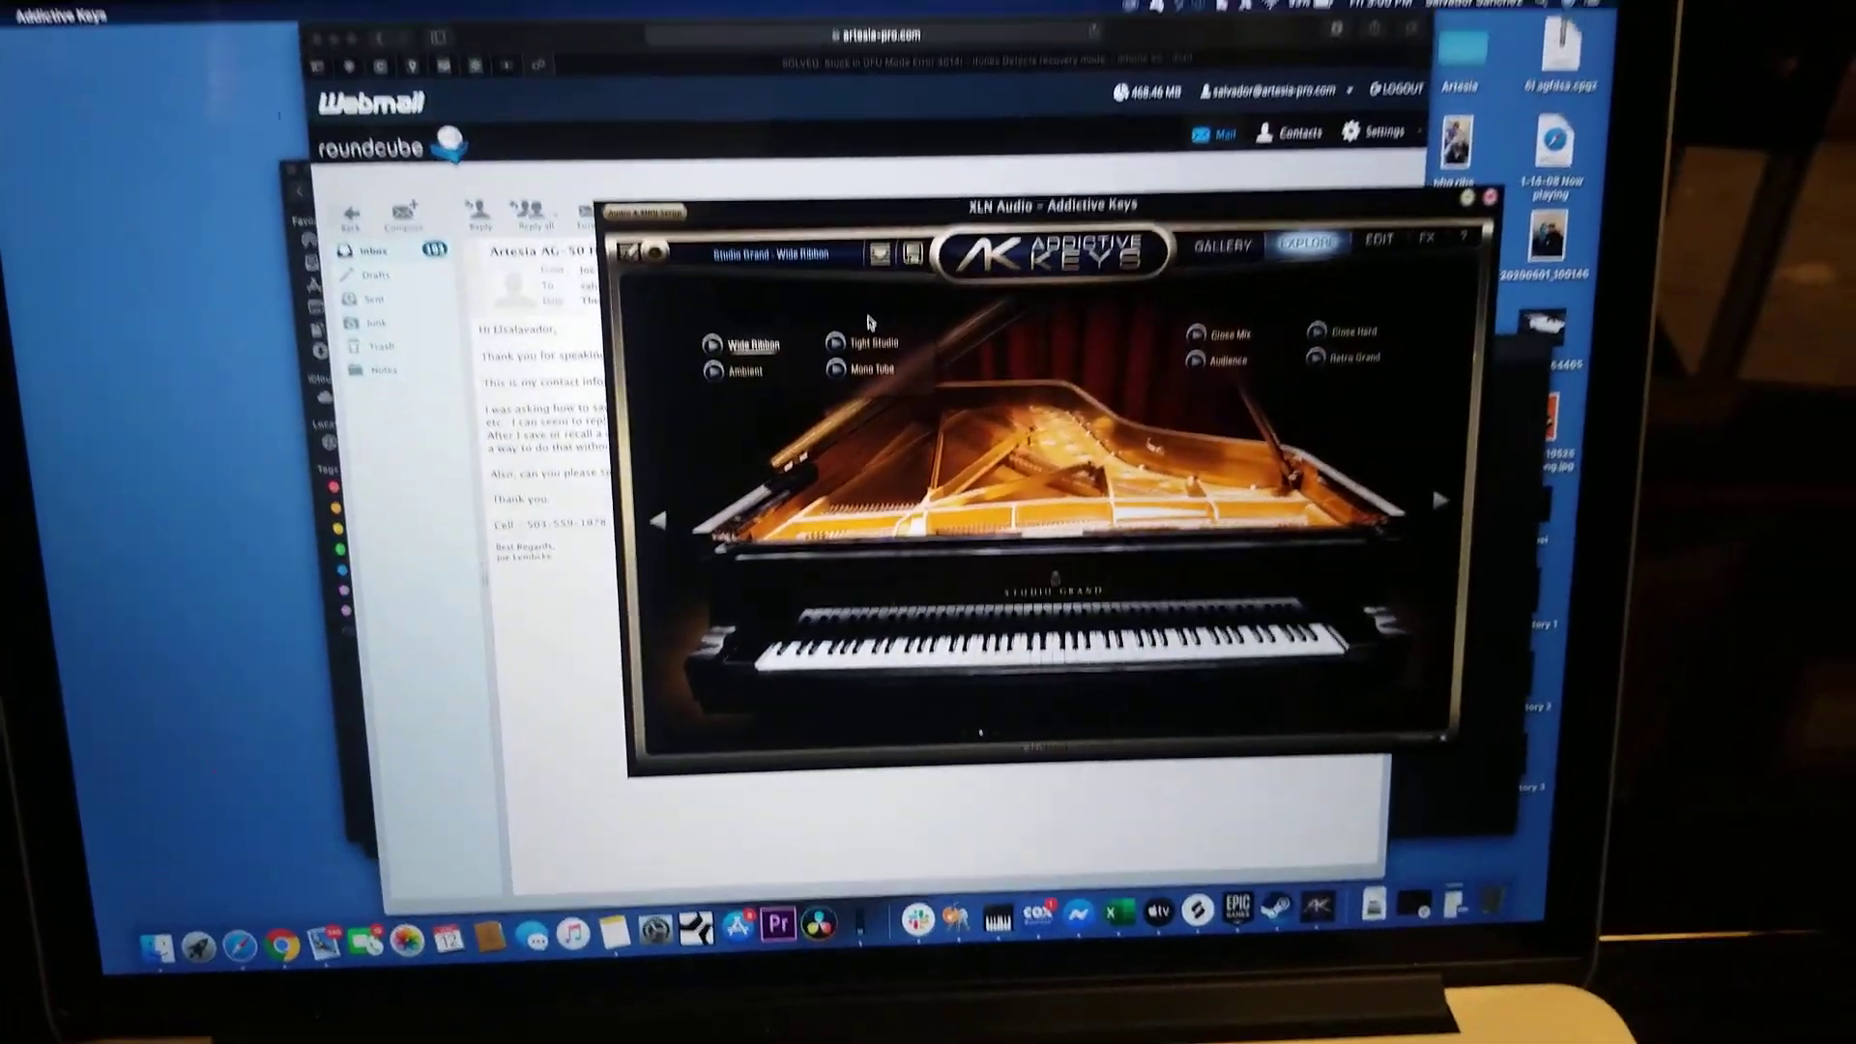
{"action": "key", "text": "XF86AudioRaiseVolume"}
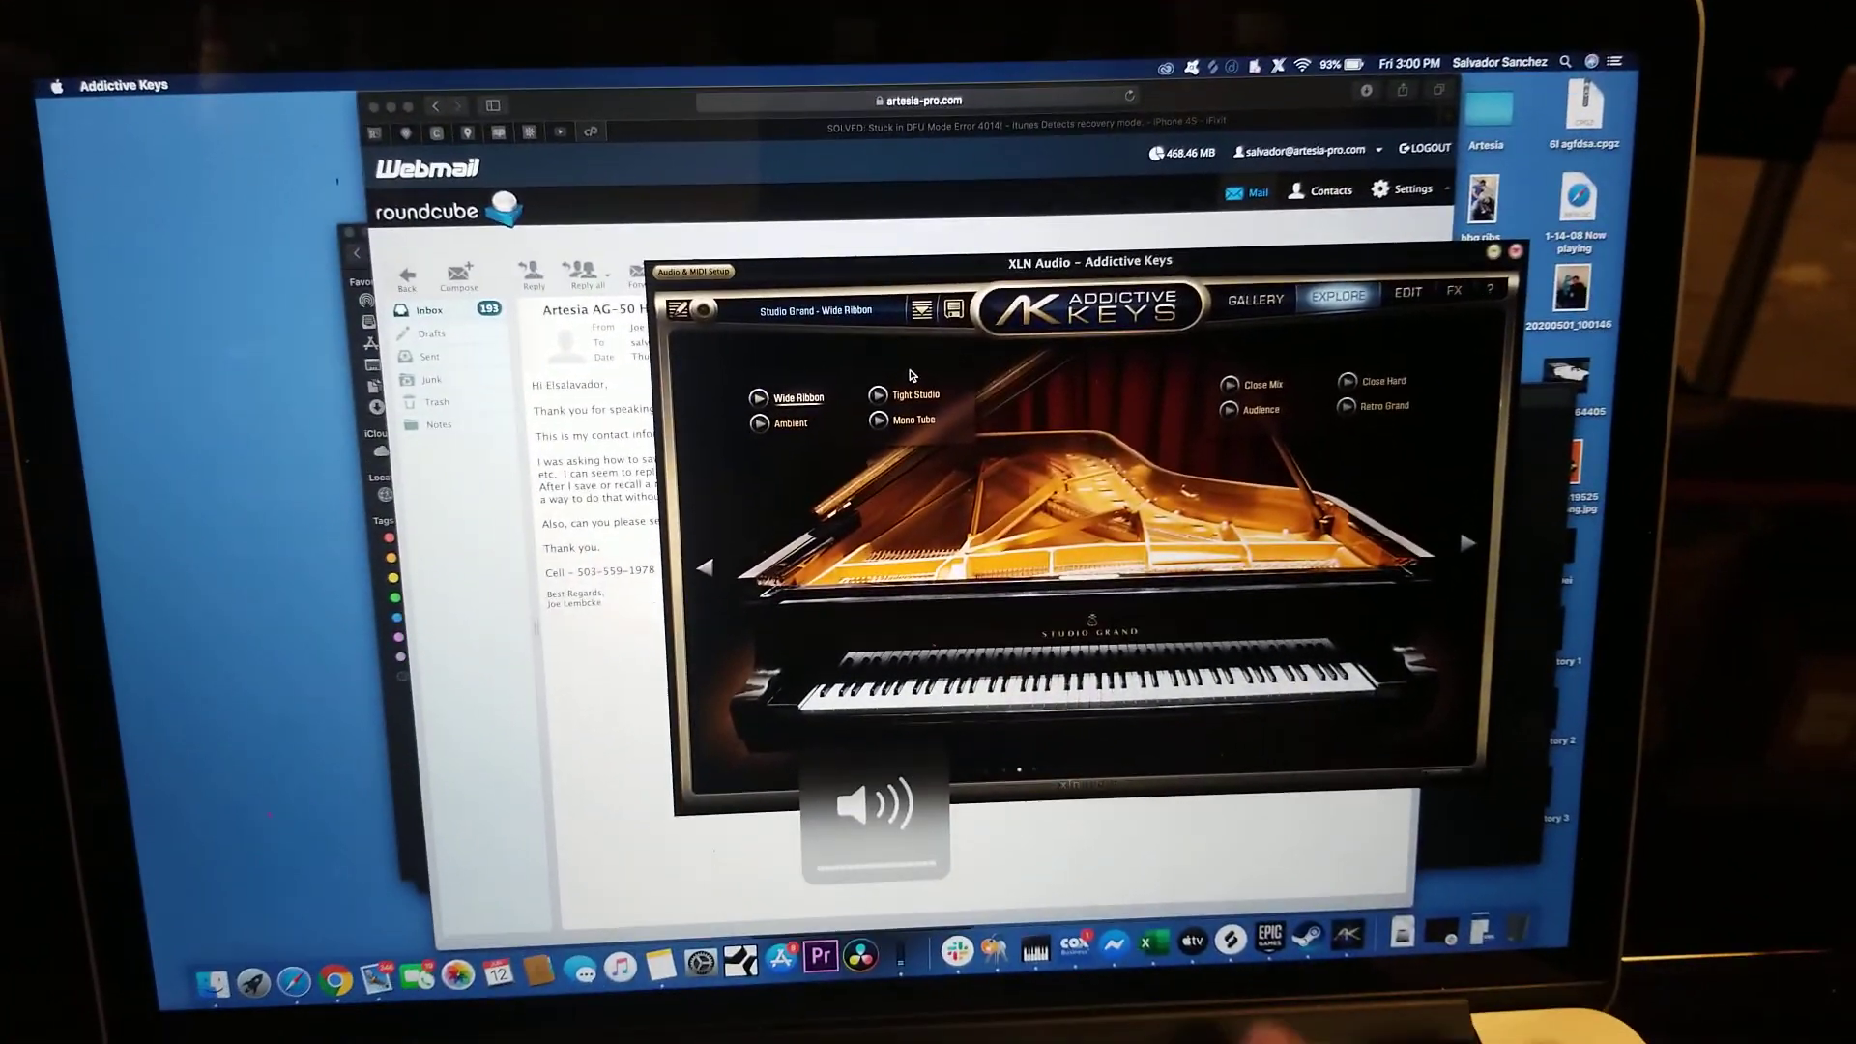